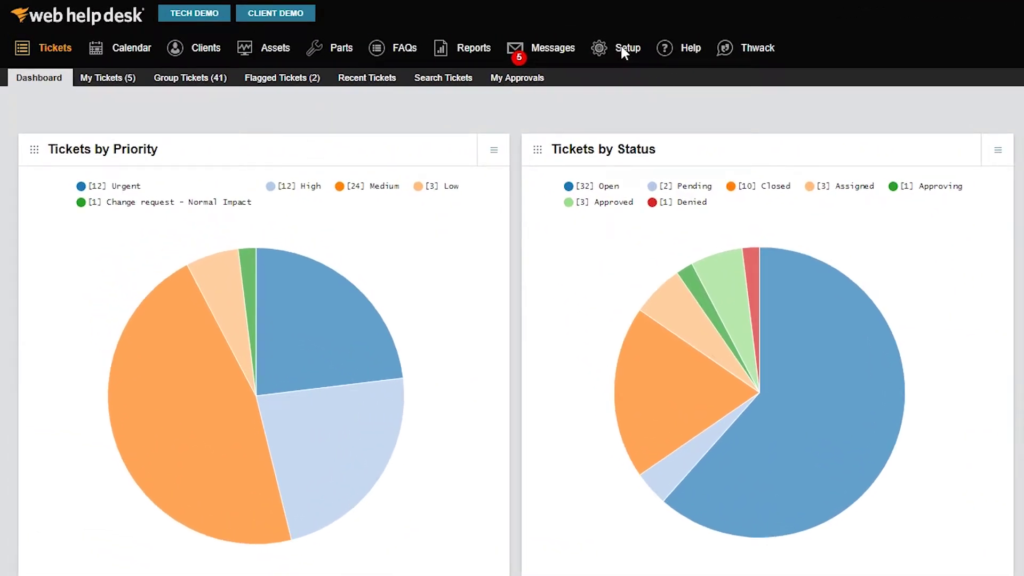
Open the Default set under Setup > Techs > Tech Permissions.
left_click(621, 48)
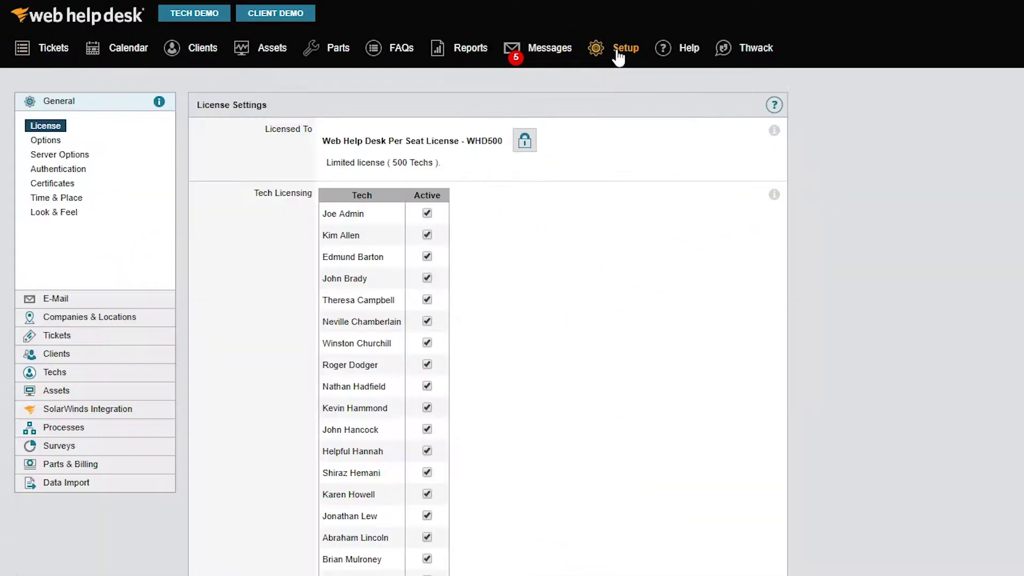
left_click(79, 373)
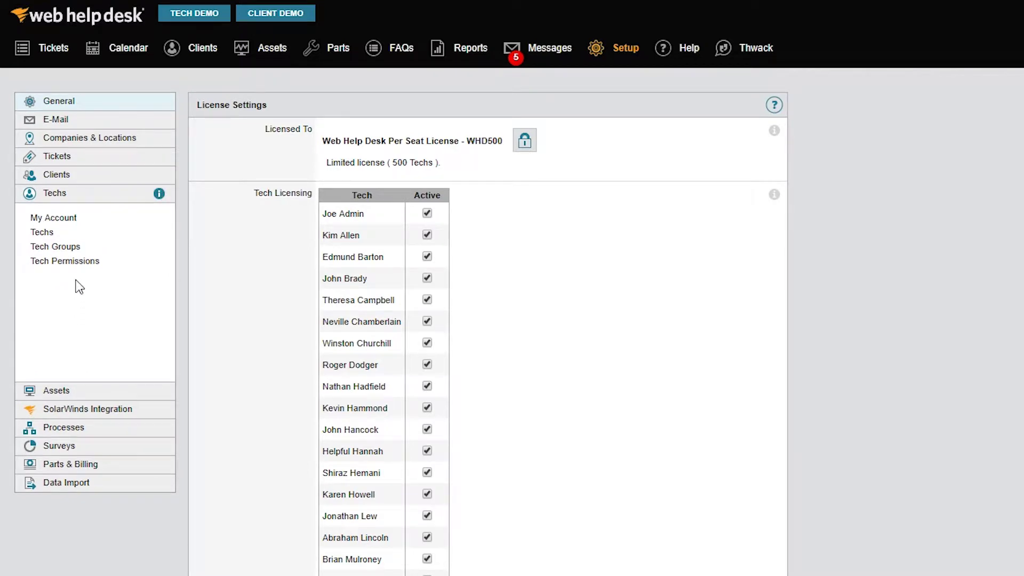
left_click(75, 261)
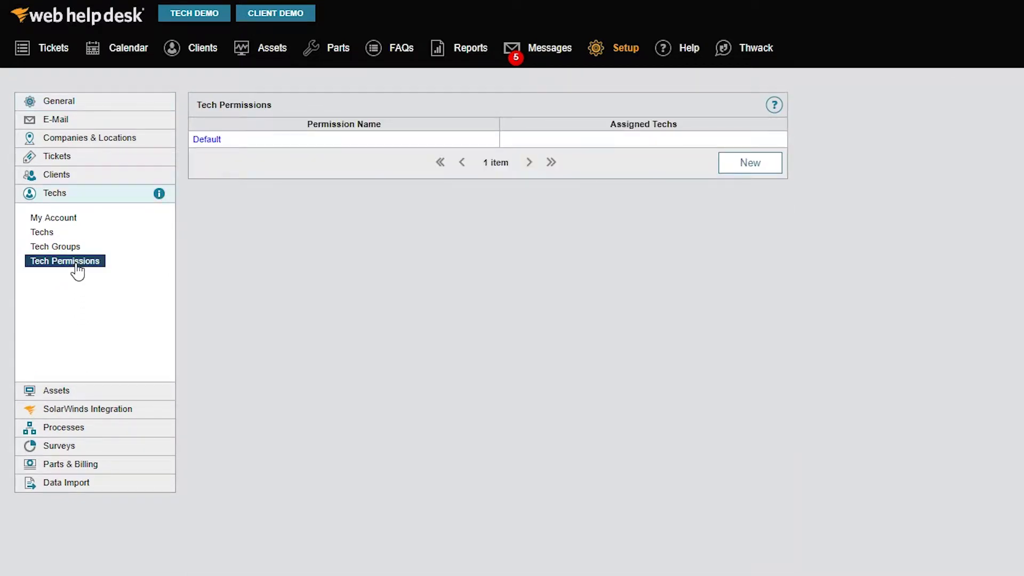
left_click(205, 142)
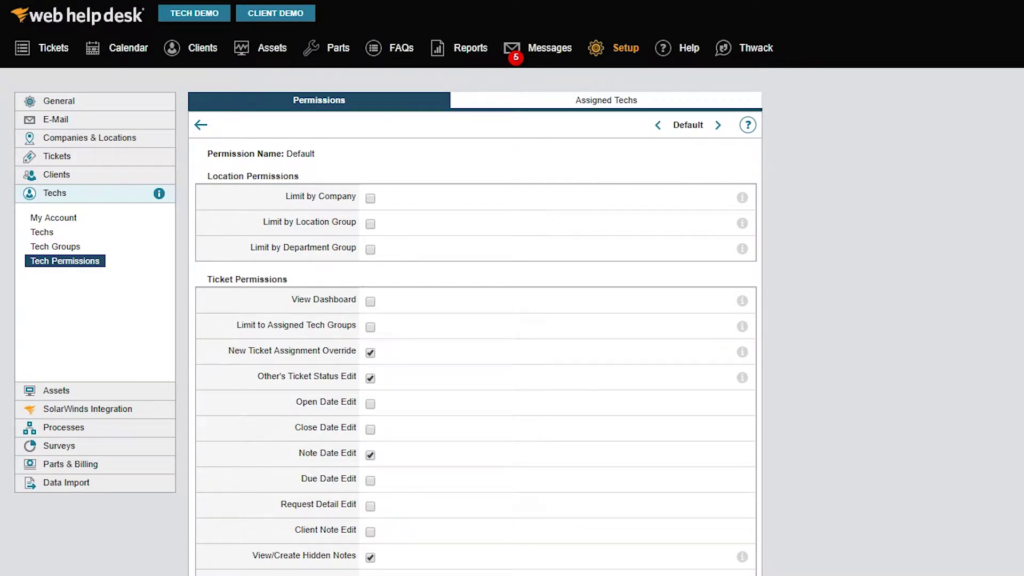
Review the Default set's location, ticket, client and asset permission checkboxes.
scroll(513, 288, "down", 4)
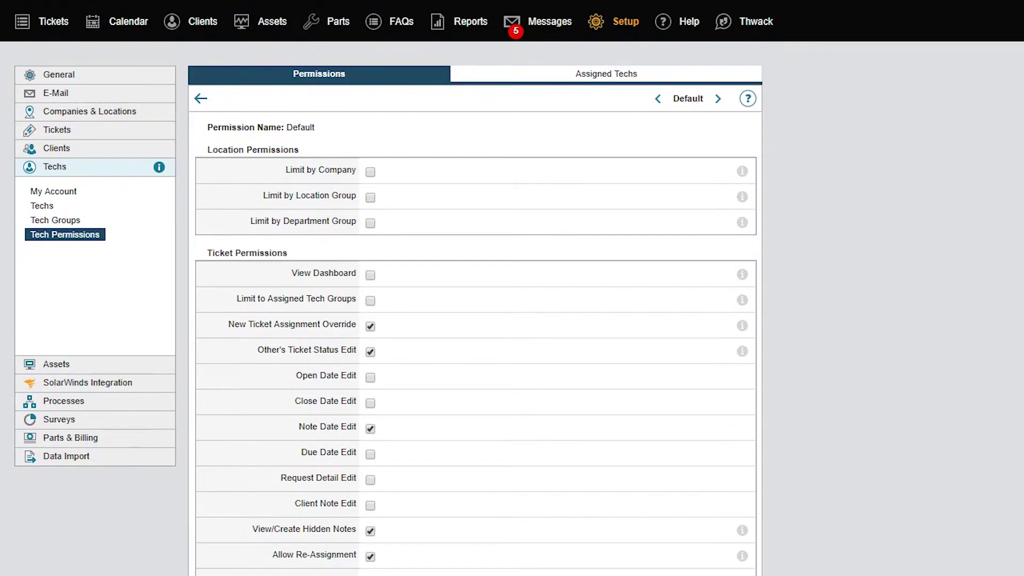
scroll(475, 288, "down", 5)
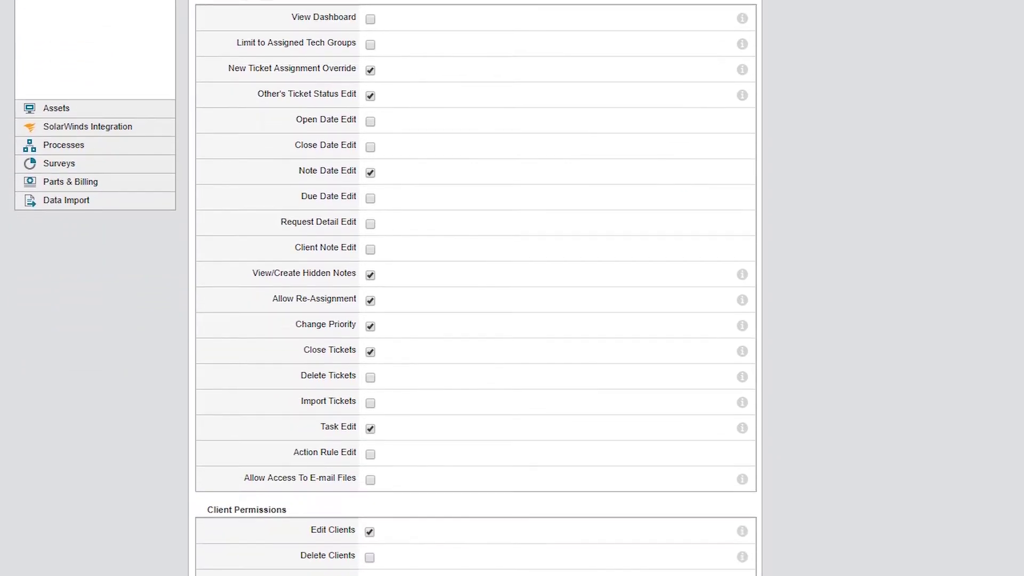
scroll(474, 288, "down", 4)
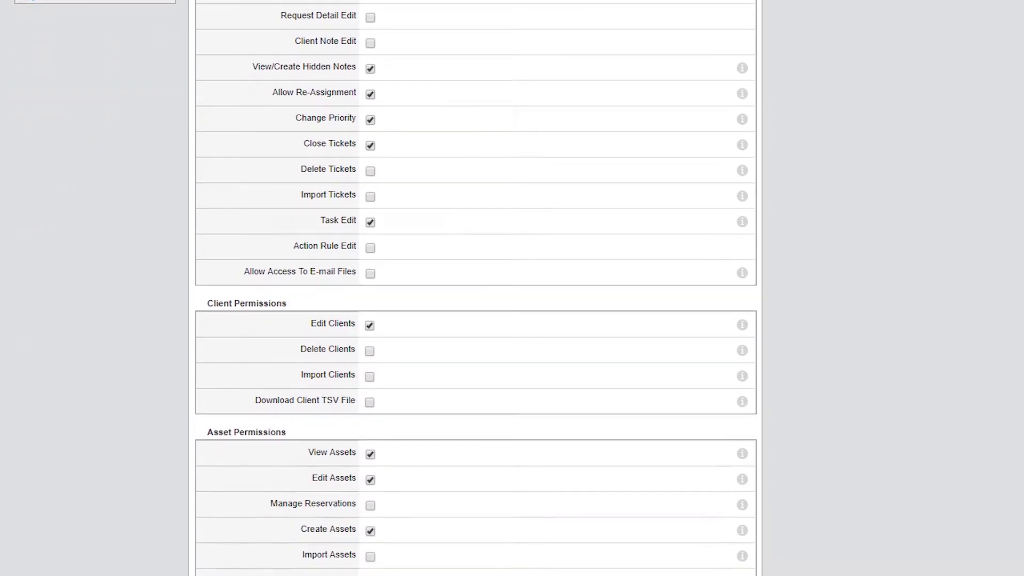
scroll(475, 288, "down", 5)
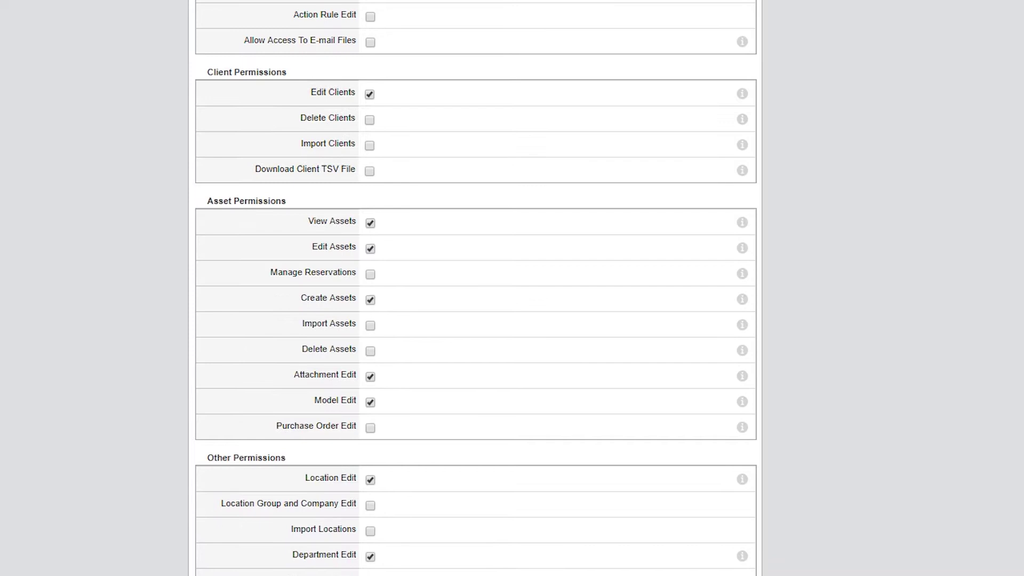
scroll(475, 289, "down", 2)
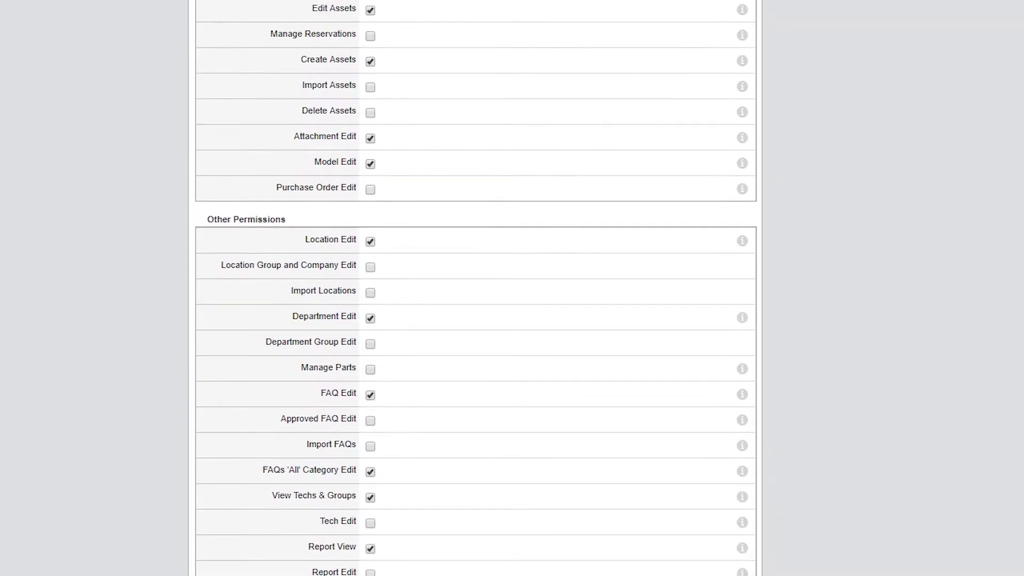
scroll(475, 288, "up", 2)
scroll(475, 288, "up", 13)
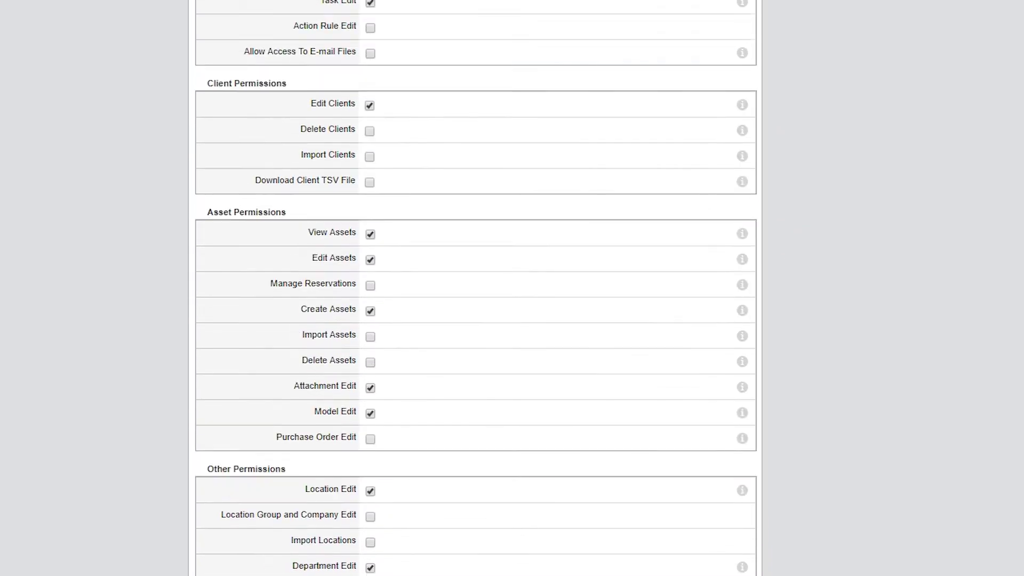
scroll(475, 288, "up", 4)
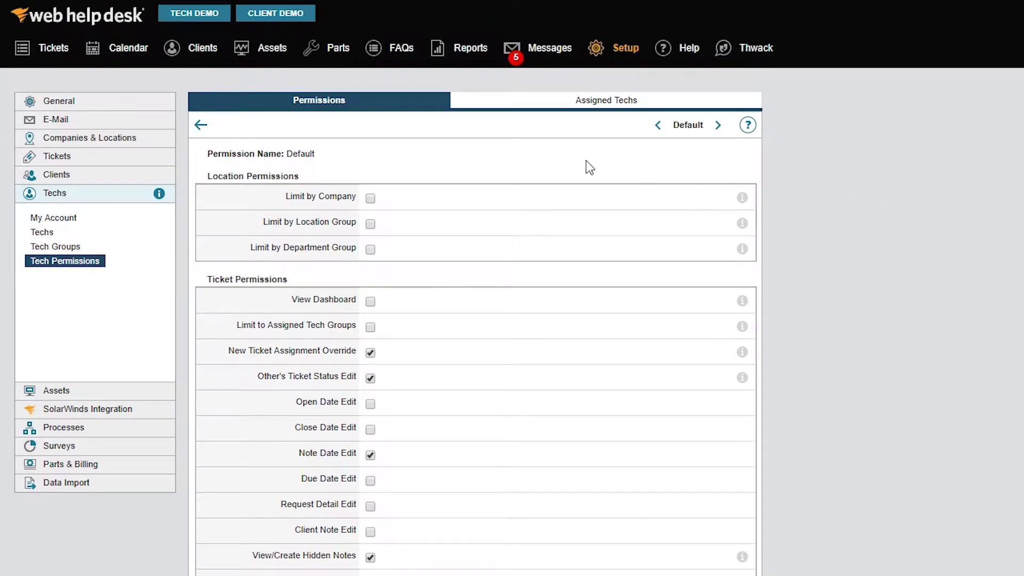
Create a new tech permission set and replace its placeholder name with 'Junior Techs'.
left_click(201, 126)
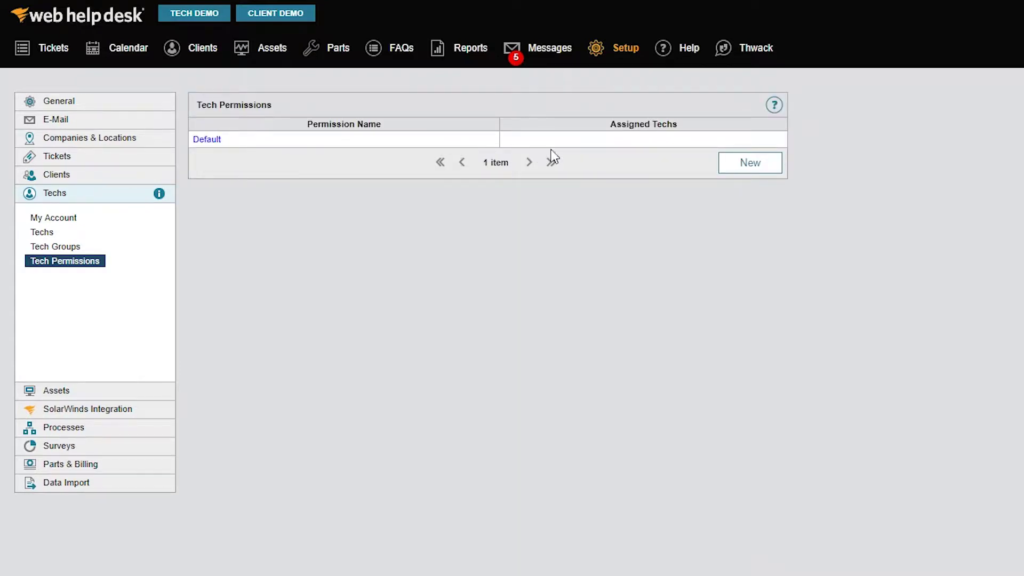
left_click(741, 167)
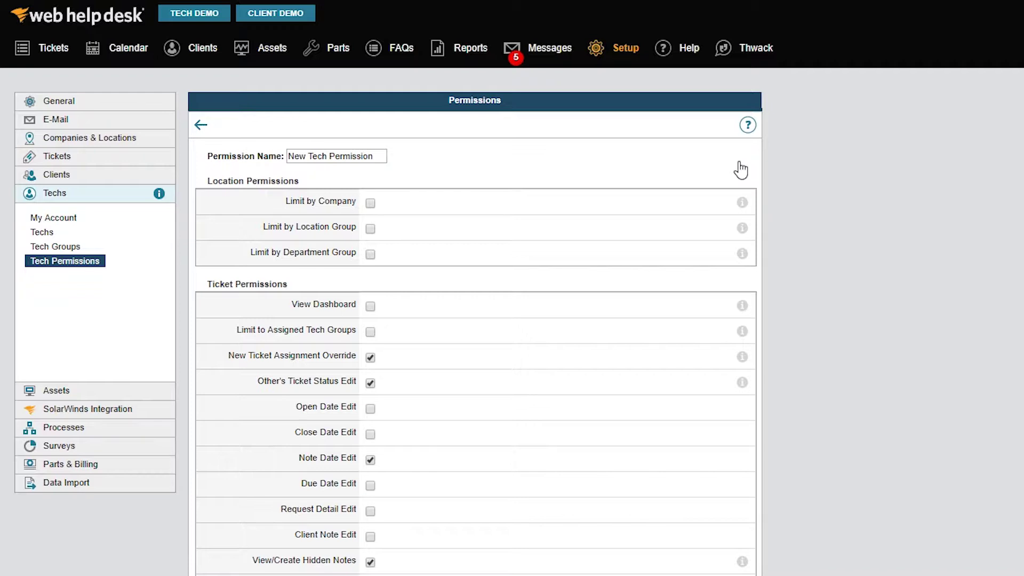
left_click(377, 158)
triple_click(377, 158)
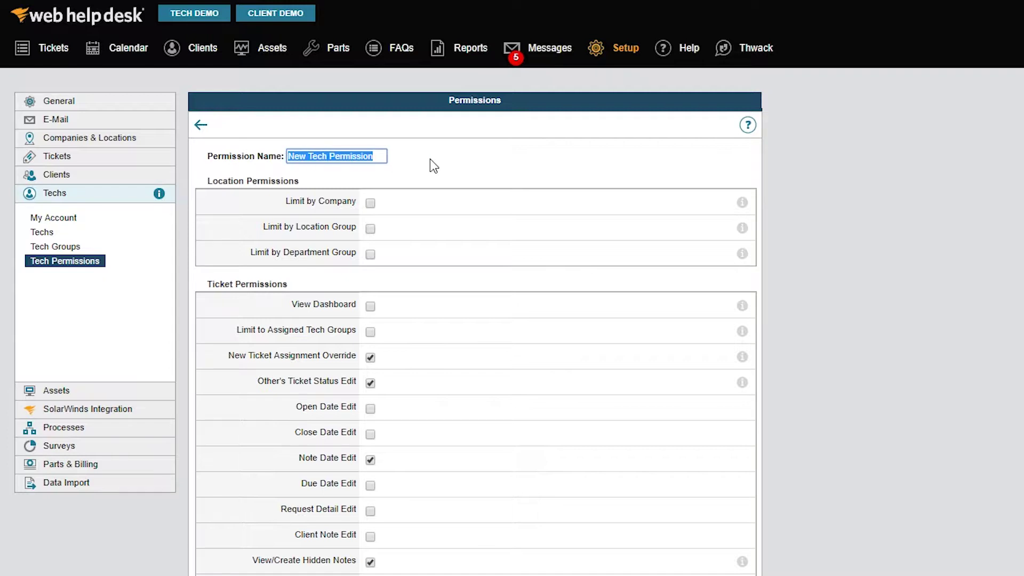
key("BackSpace")
type("Junior")
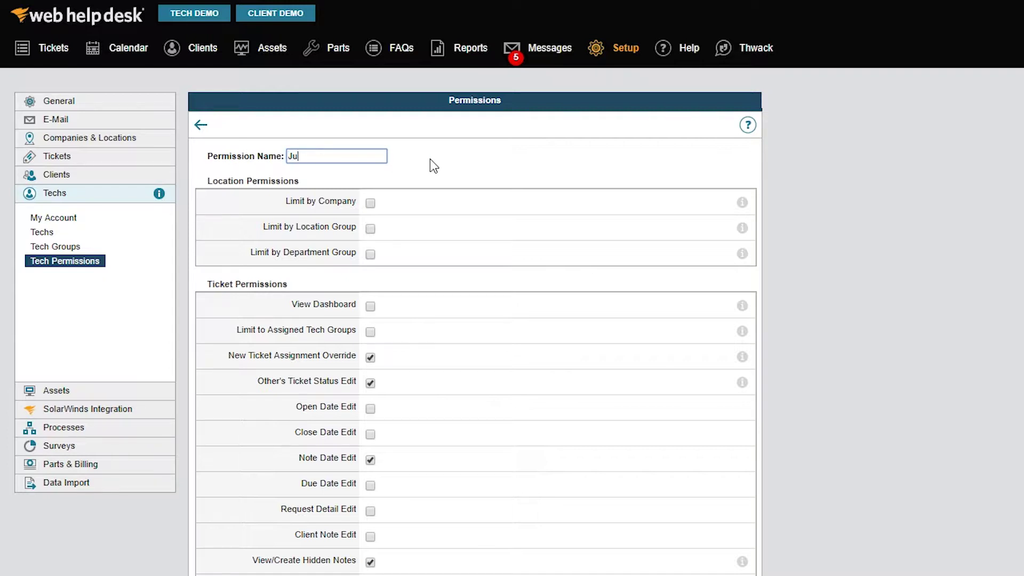
type(" Techs")
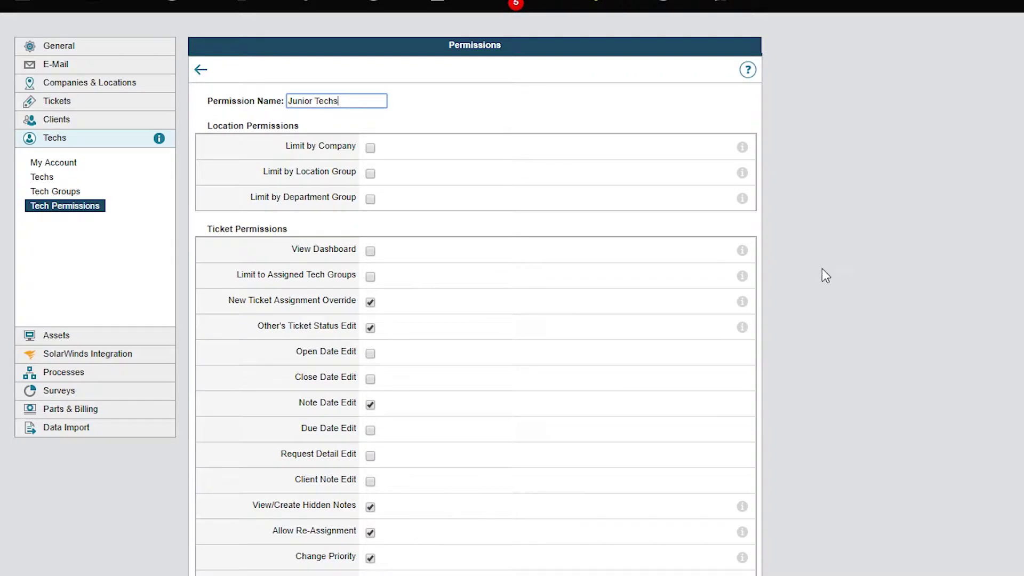
Turn on Limit to Assigned Tech Groups and turn off Close Tickets for Junior Techs.
left_click(370, 277)
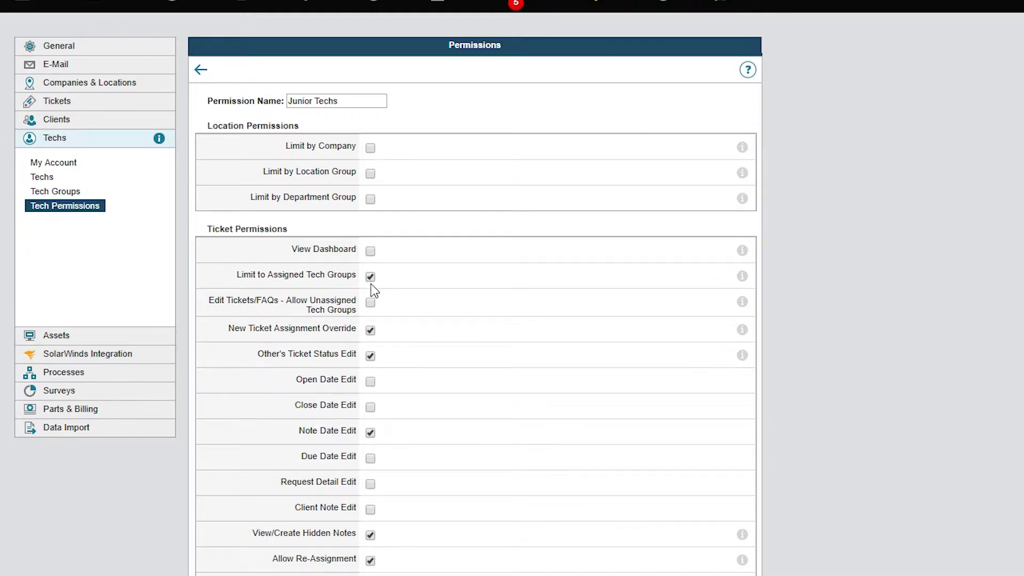
scroll(371, 284, "down", 5)
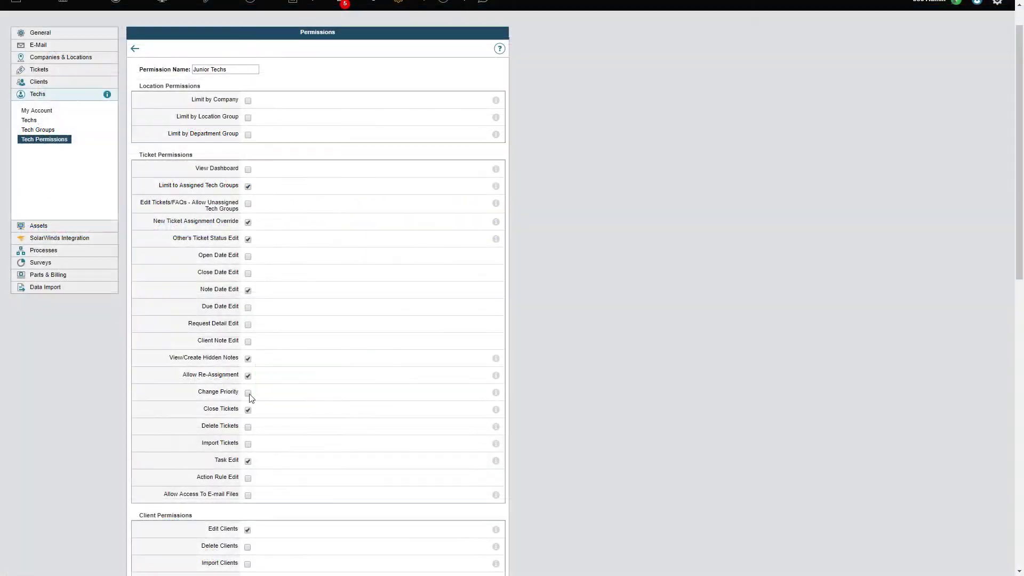
left_click(248, 410)
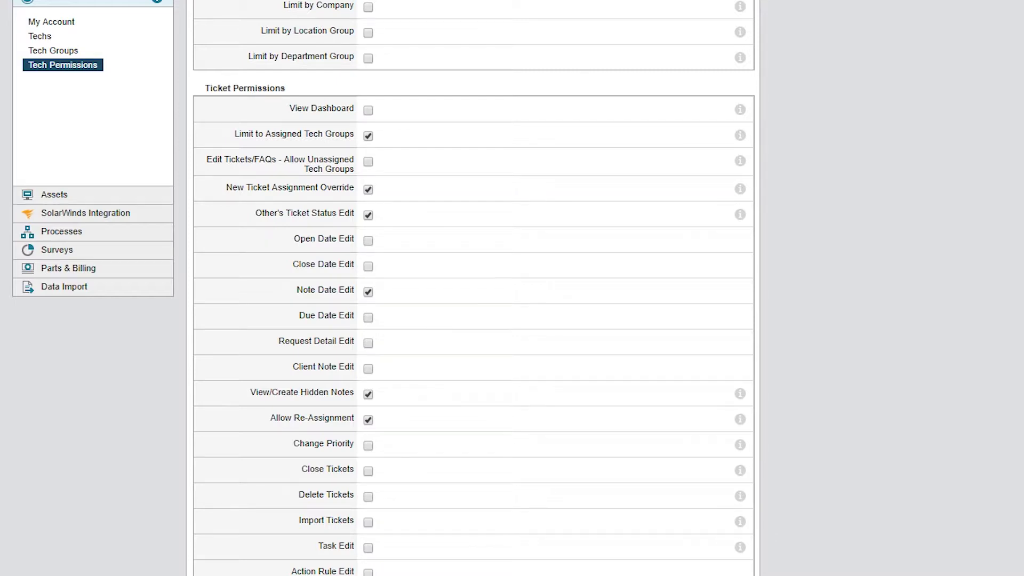
Grant Junior Techs Edit Clients and toggle the Edit Assets permission.
scroll(474, 288, "down", 9)
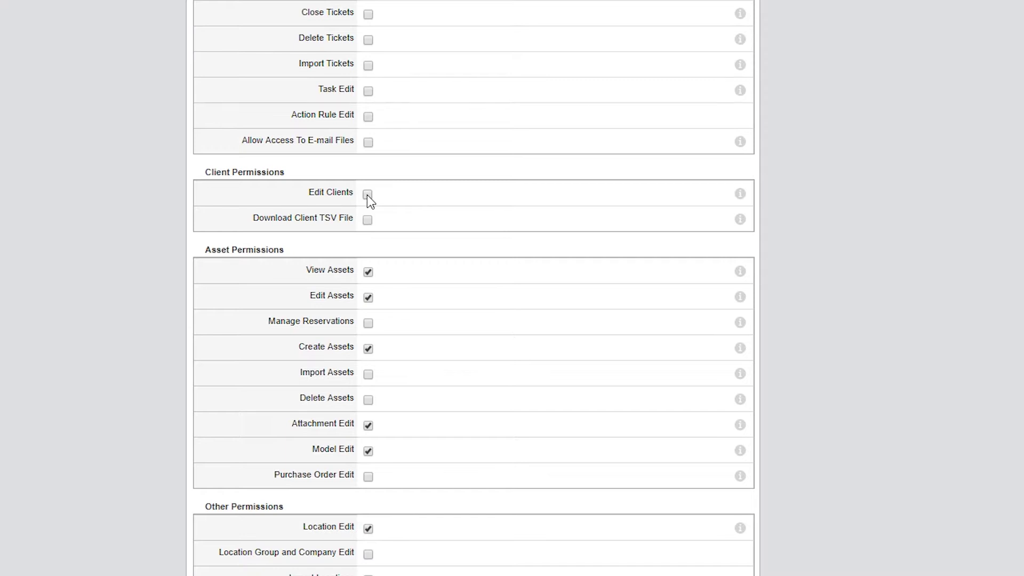
left_click(367, 194)
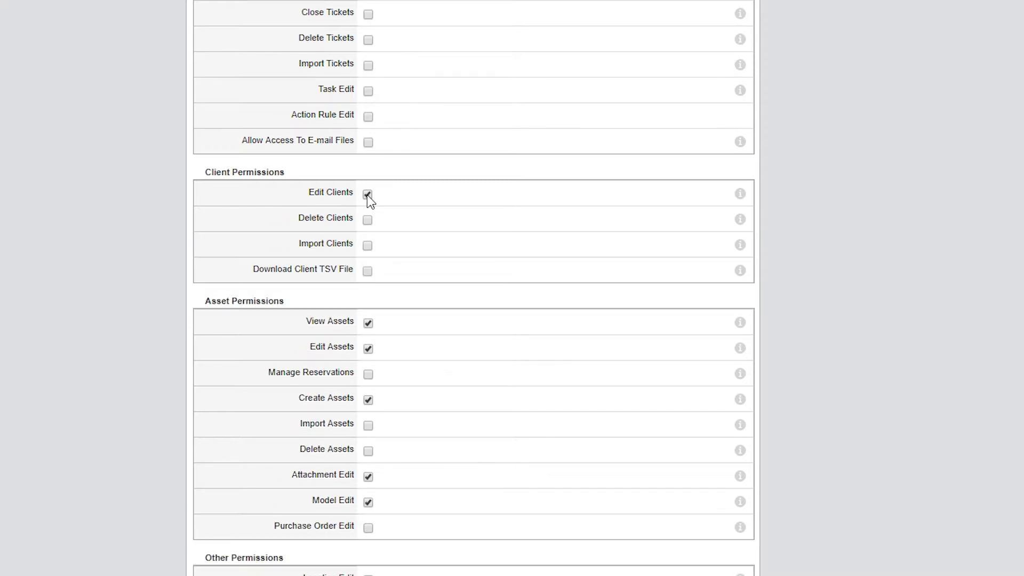
left_click(368, 349)
Uncheck Location Edit and FAQ Edit under Other Permissions.
scroll(456, 383, "down", 5)
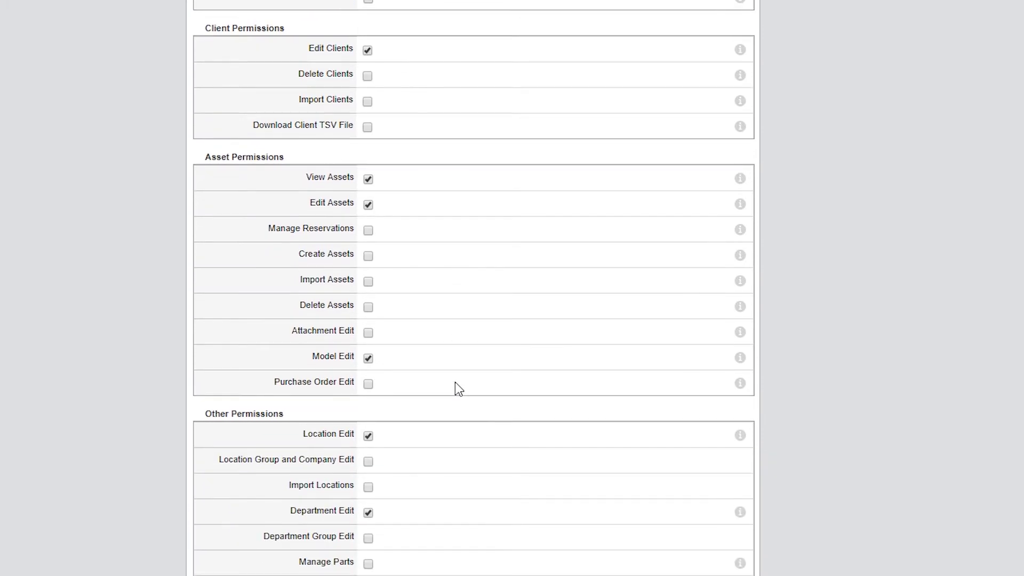
scroll(456, 382, "down", 1)
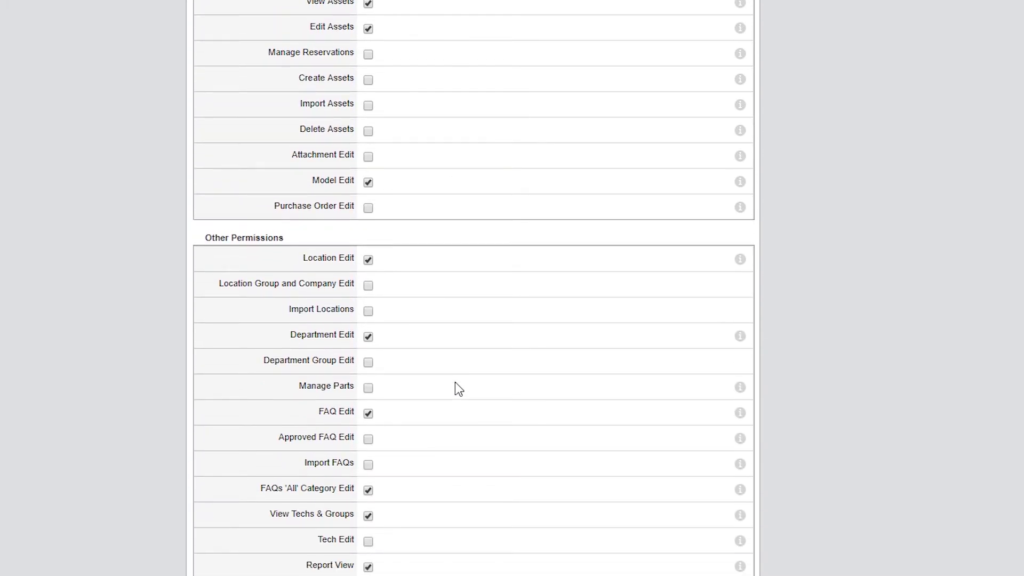
left_click(369, 262)
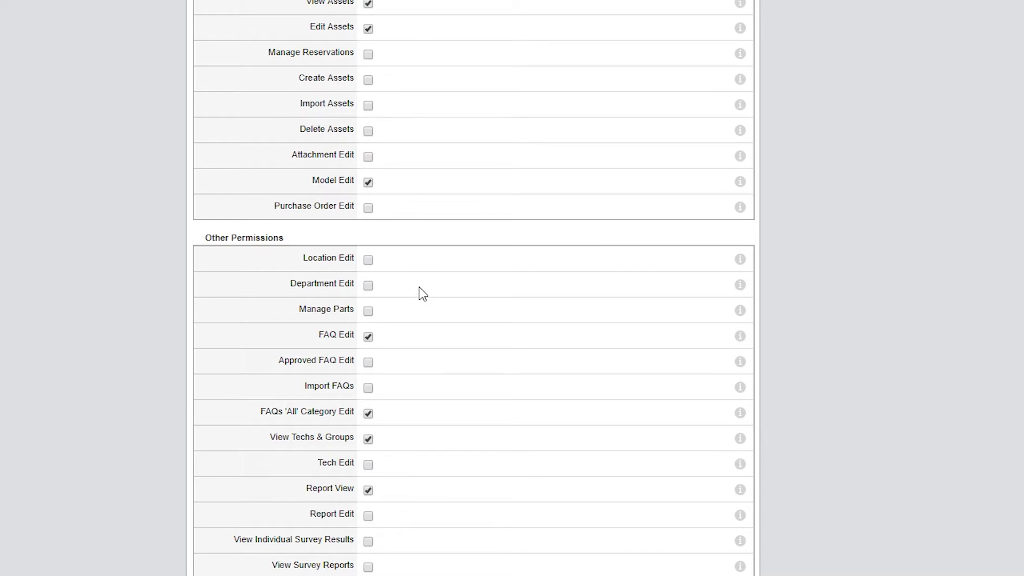
left_click(370, 337)
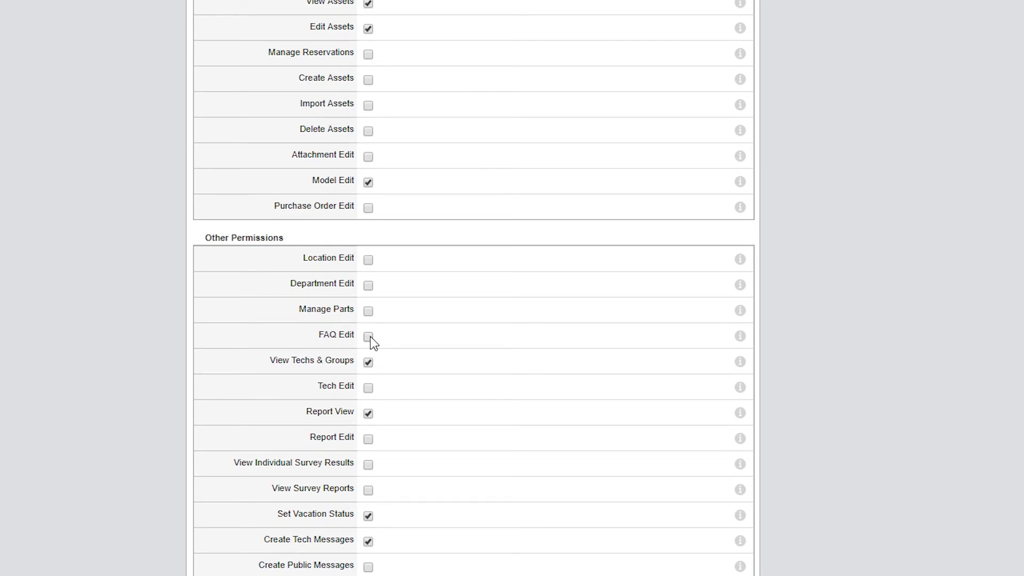
scroll(437, 392, "down", 3)
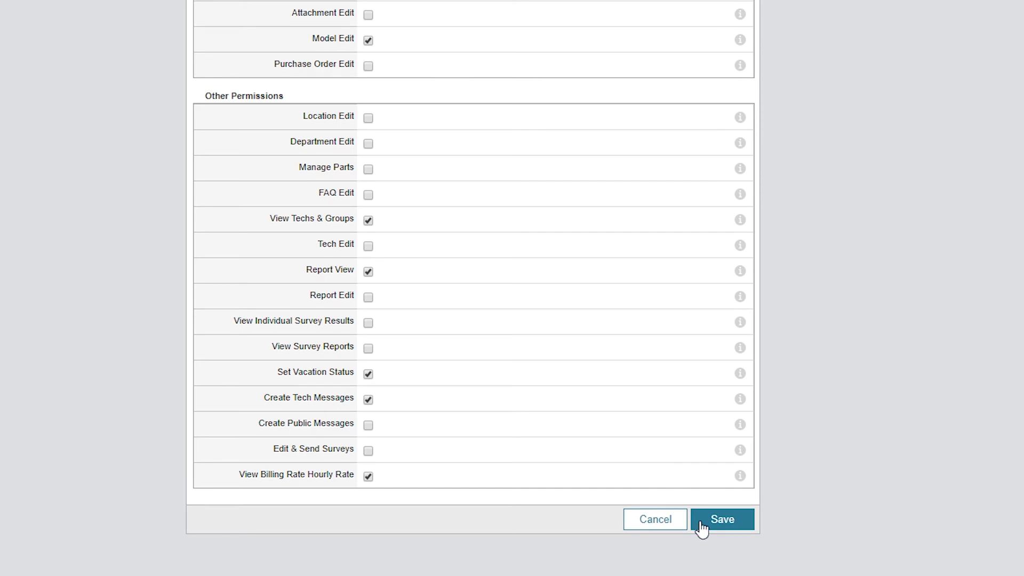
Save Junior Techs, assign it to three techs, and save the assignments.
left_click(700, 525)
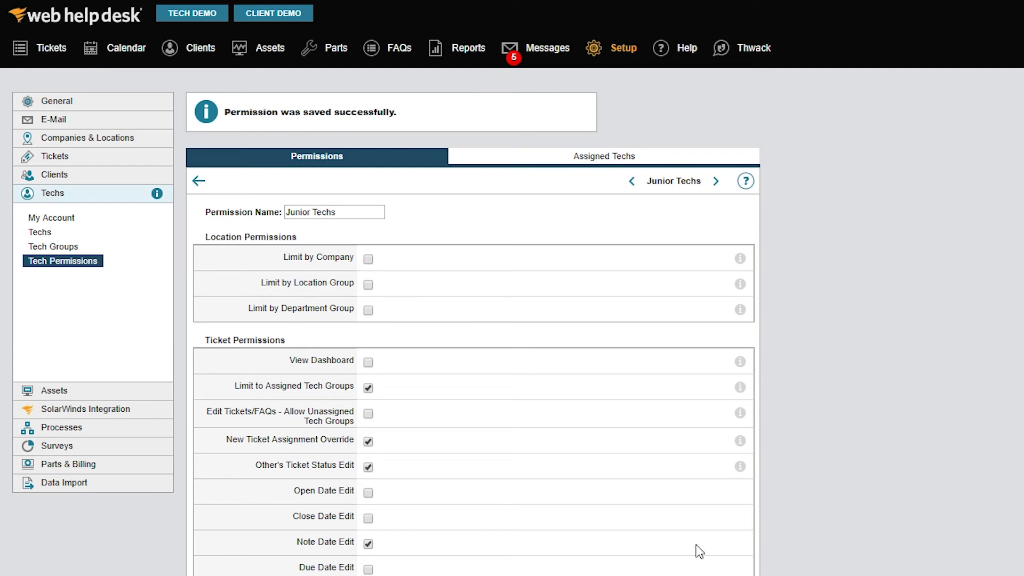
left_click(681, 161)
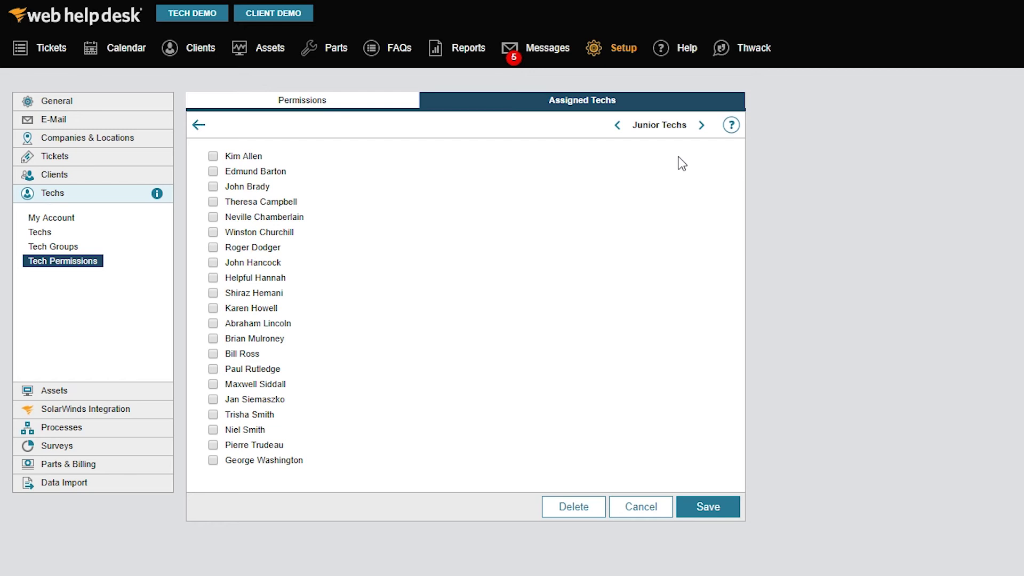
left_click(213, 156)
left_click(213, 187)
left_click(213, 217)
left_click(704, 507)
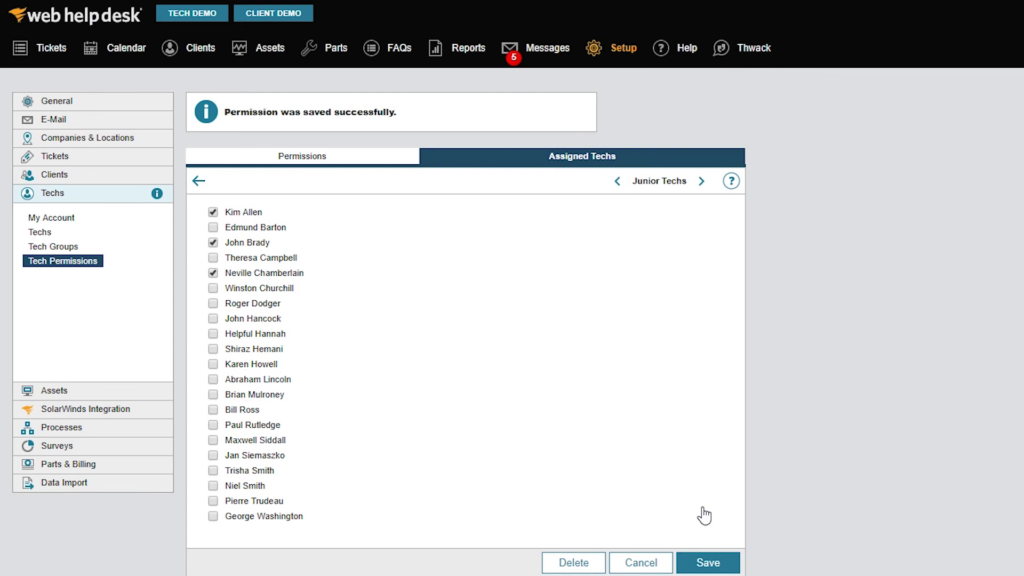
left_click(199, 182)
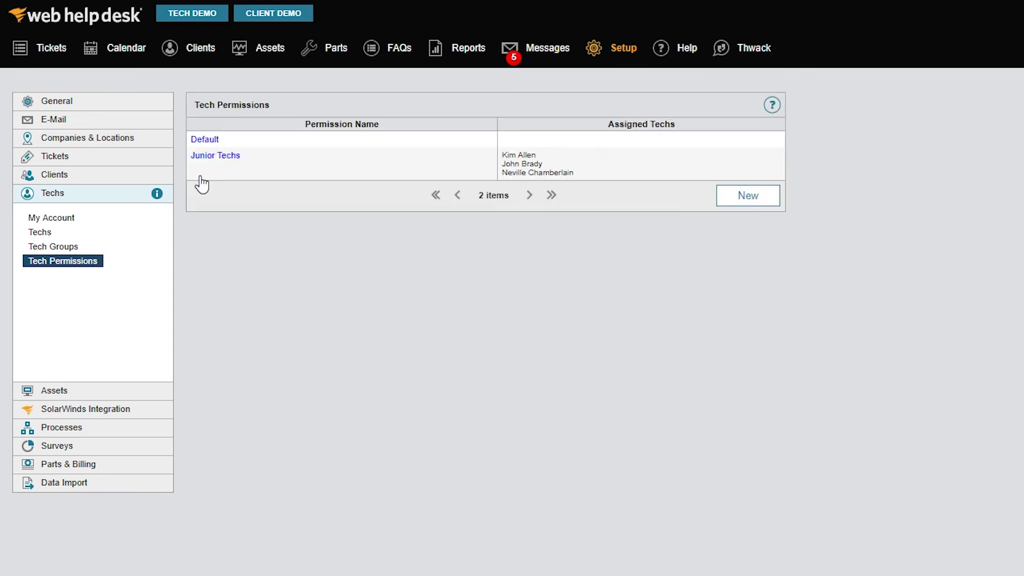